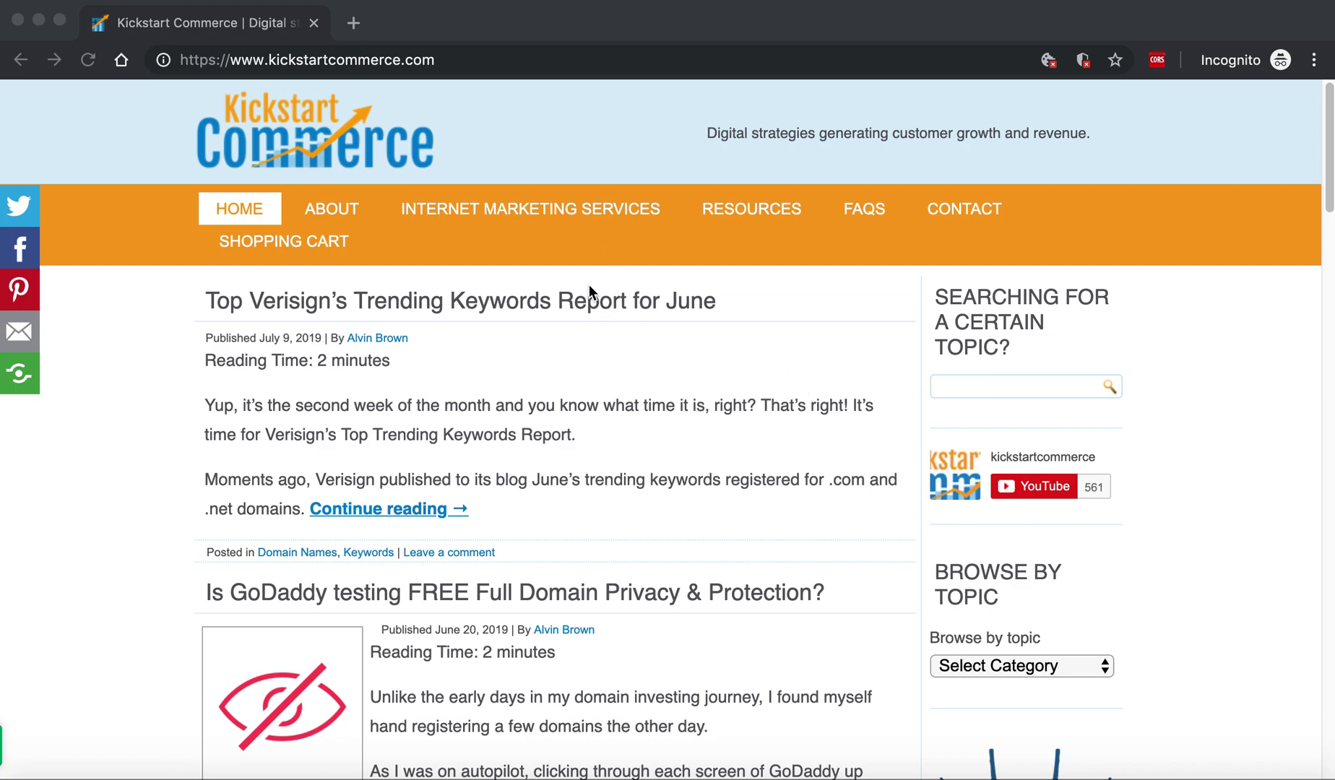
Step: Start a new incognito tab and begin entering the settings address in the omnibox
left_click(354, 23)
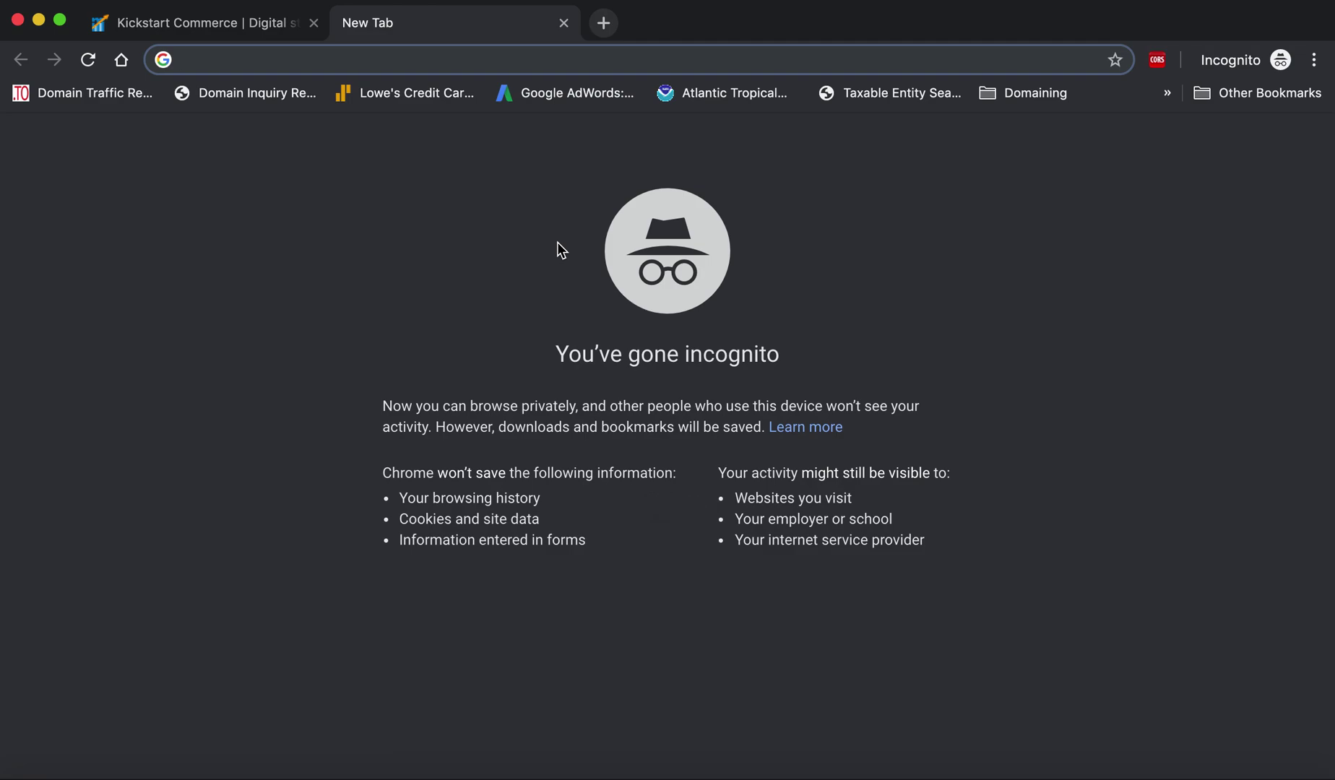
type("chrome")
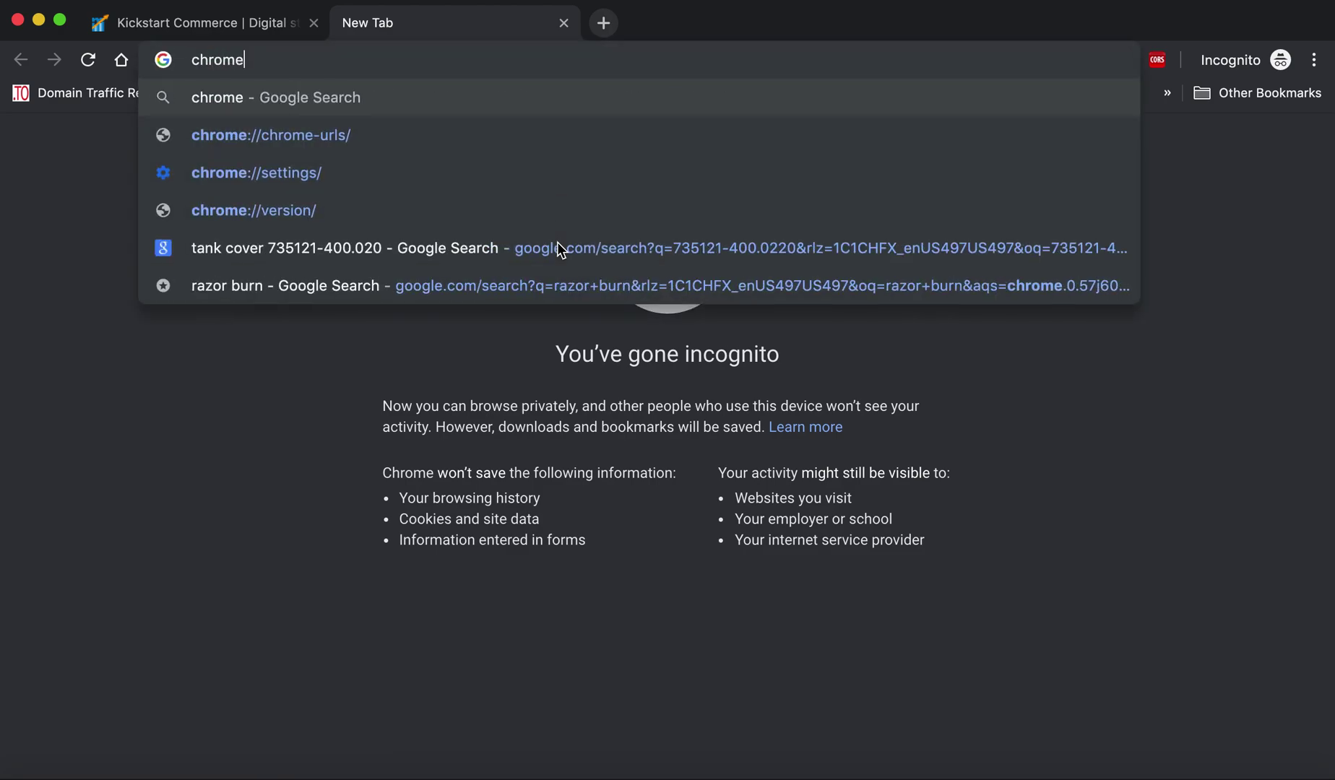
type("://")
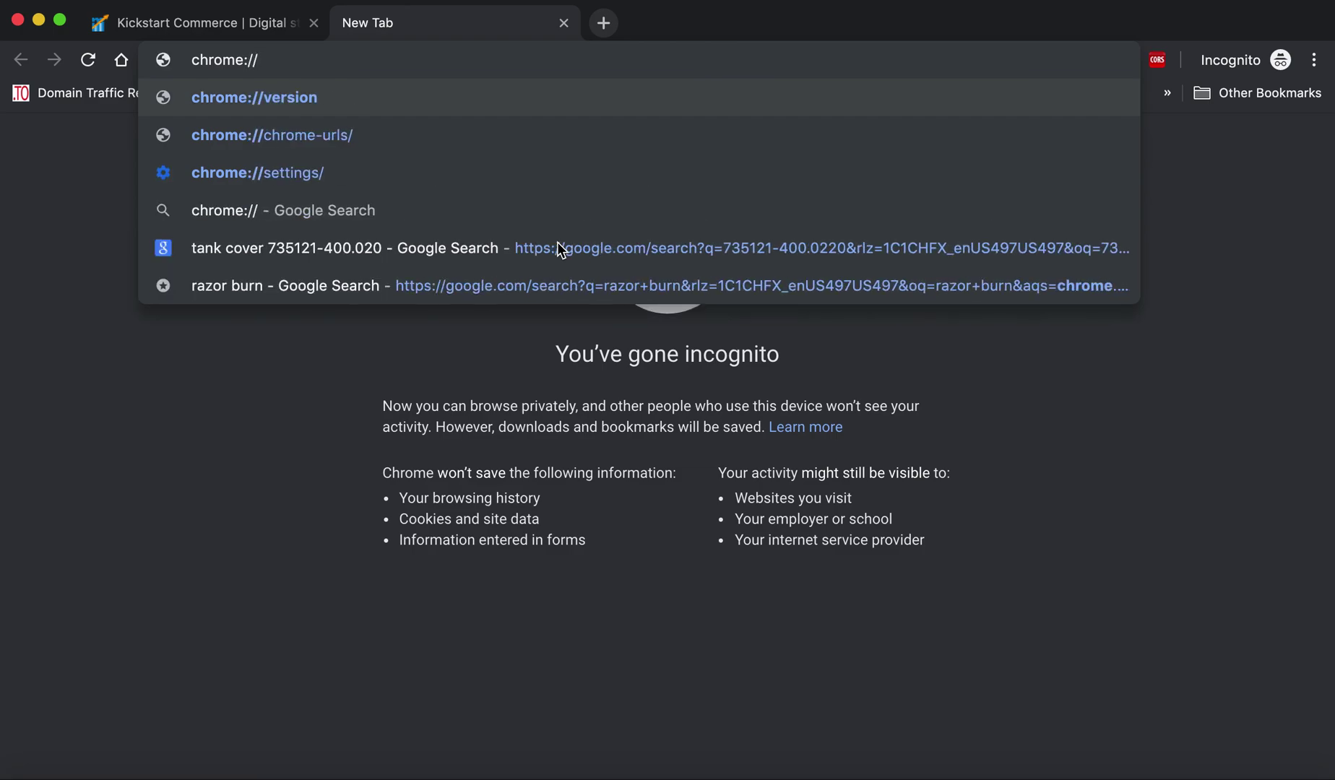
type("setting")
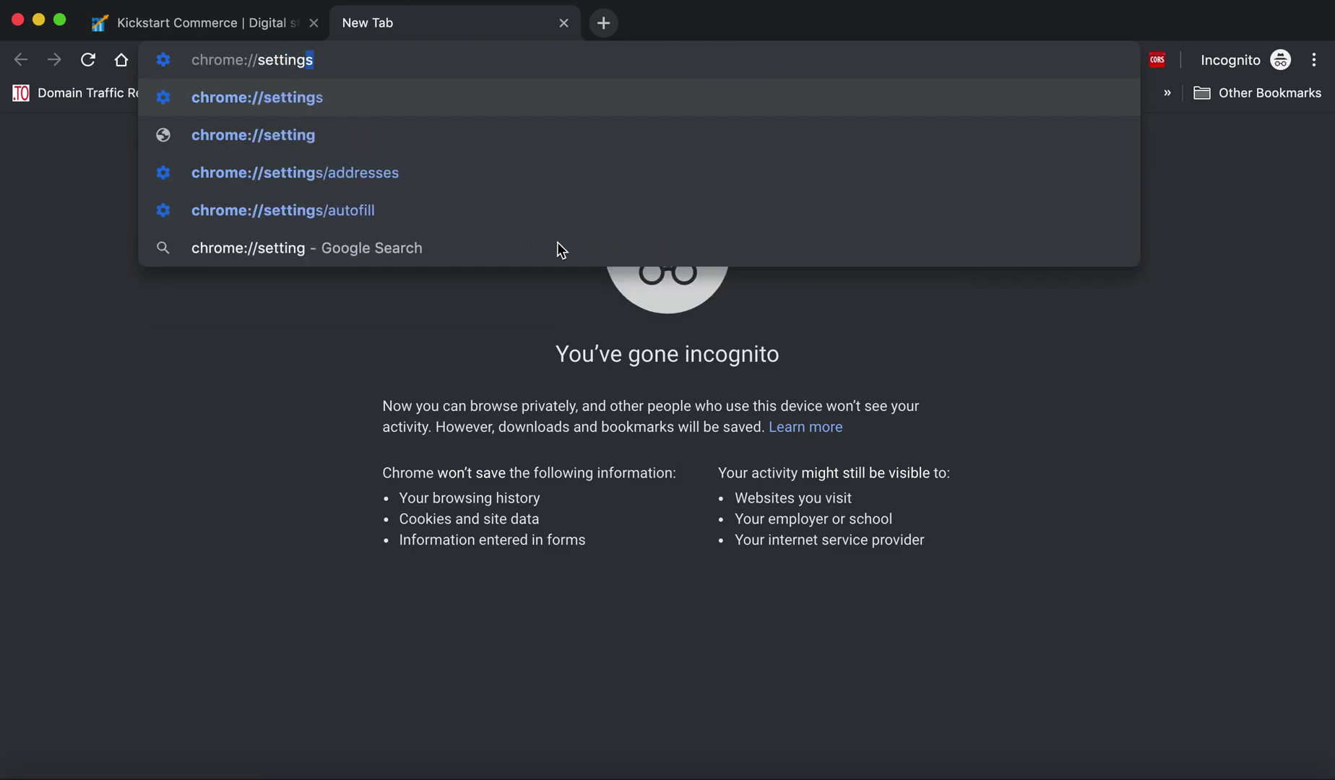
key("Return")
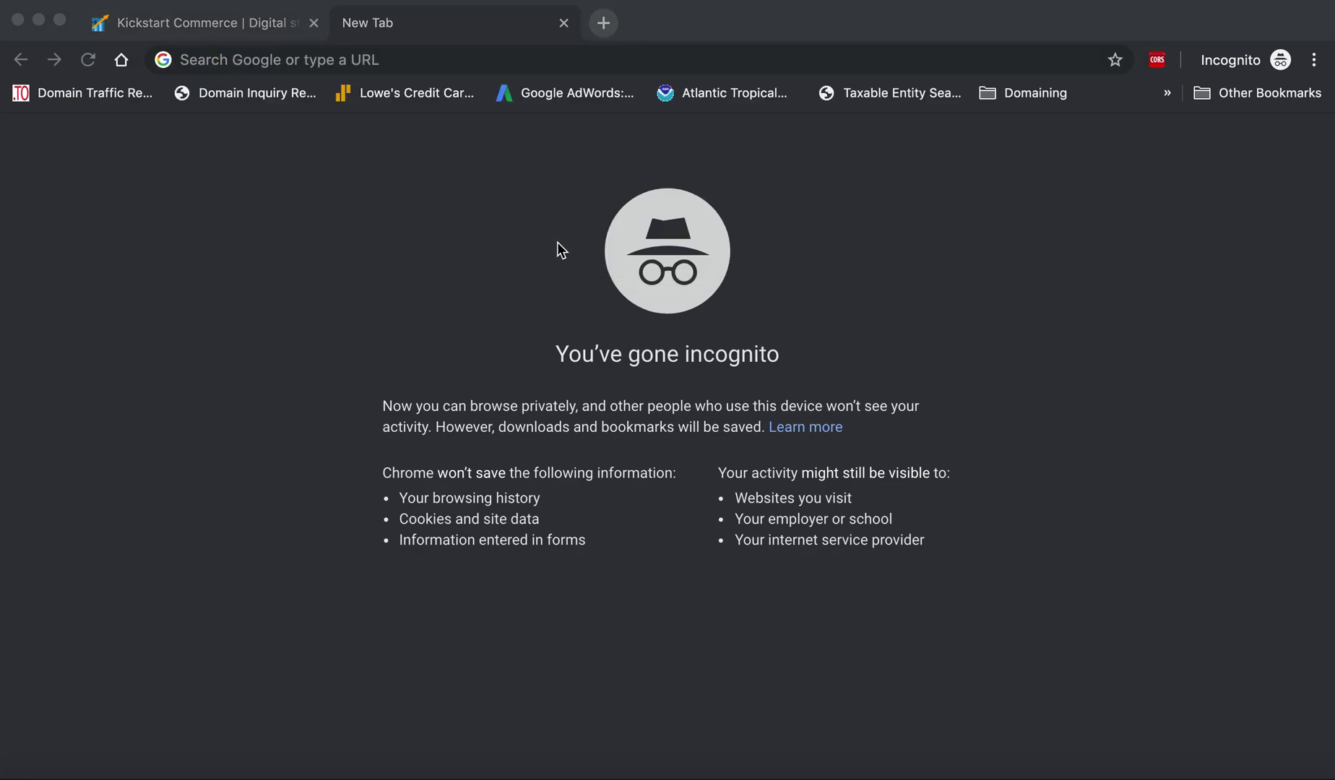
left_click(518, 59)
type("chrome://settings/")
Step: Go to chrome://settings/, bring the window into view and start a settings search
key("Return")
mouse_move(341, 109)
left_mouse_down()
mouse_move(382, 23)
mouse_move(144, 21)
left_mouse_up()
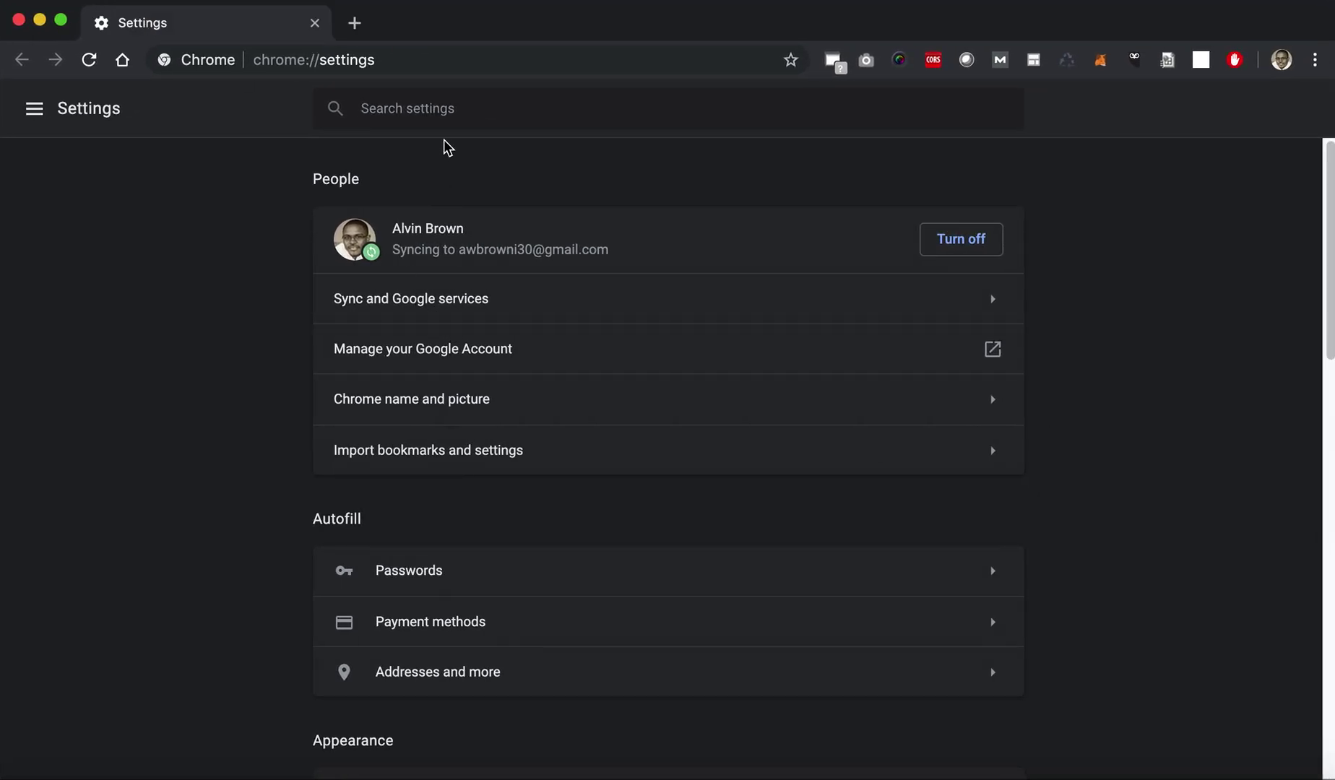
left_click(441, 111)
type("site se")
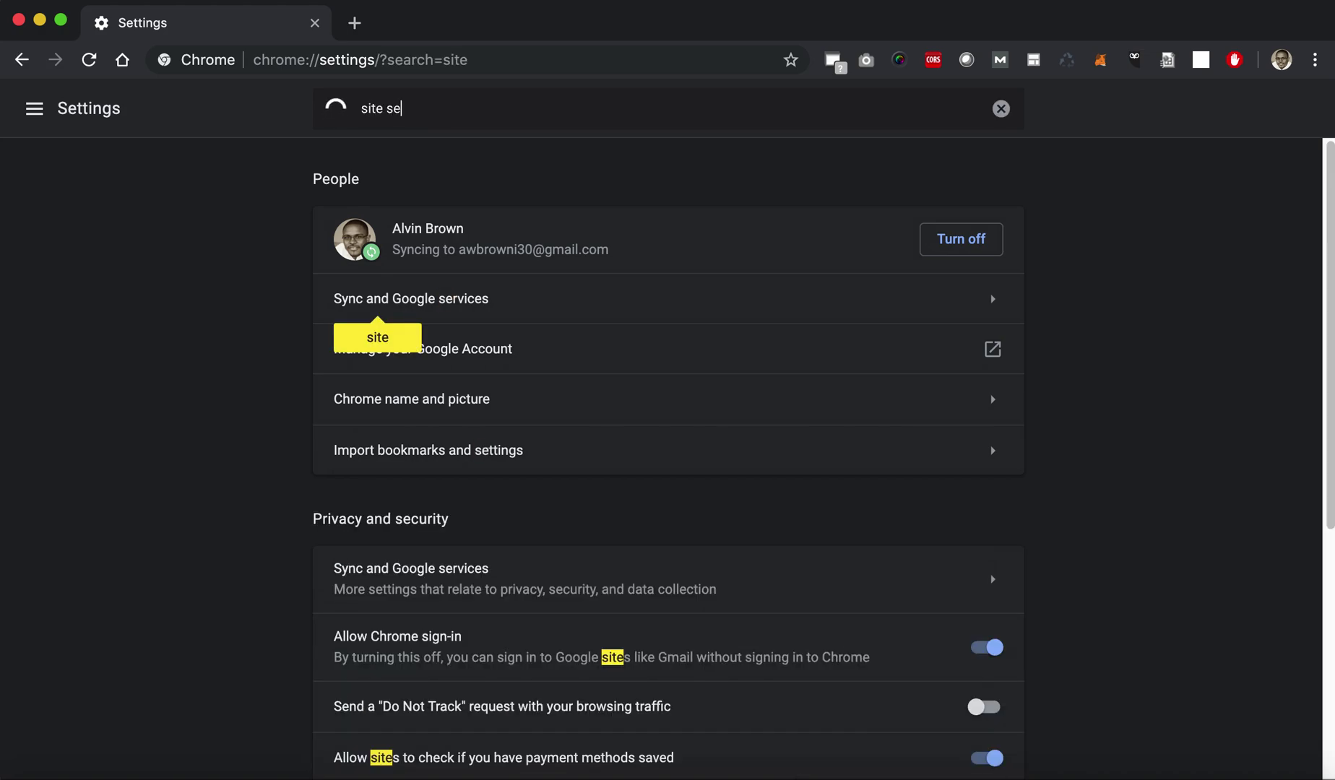
type("ttings")
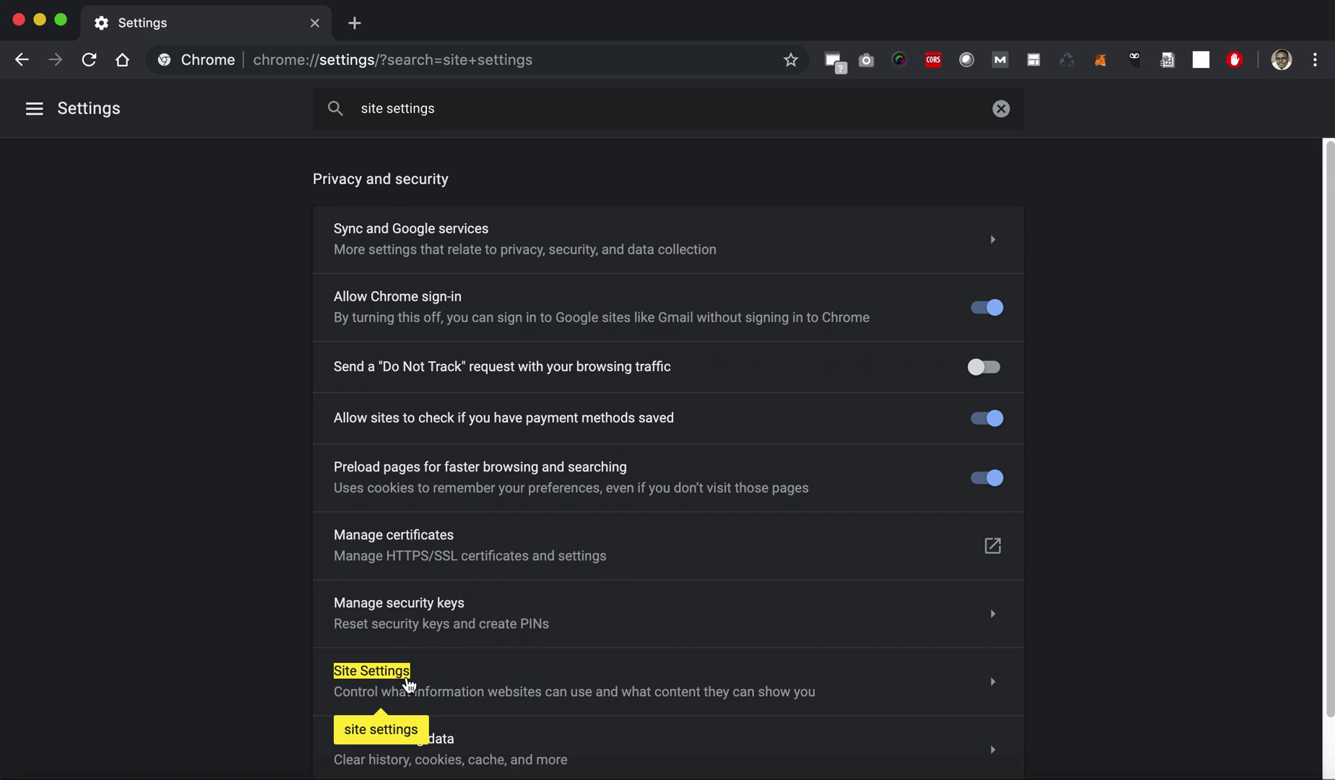
Step: Reach See all cookies and site data via Site Settings and Cookies
left_click(408, 683)
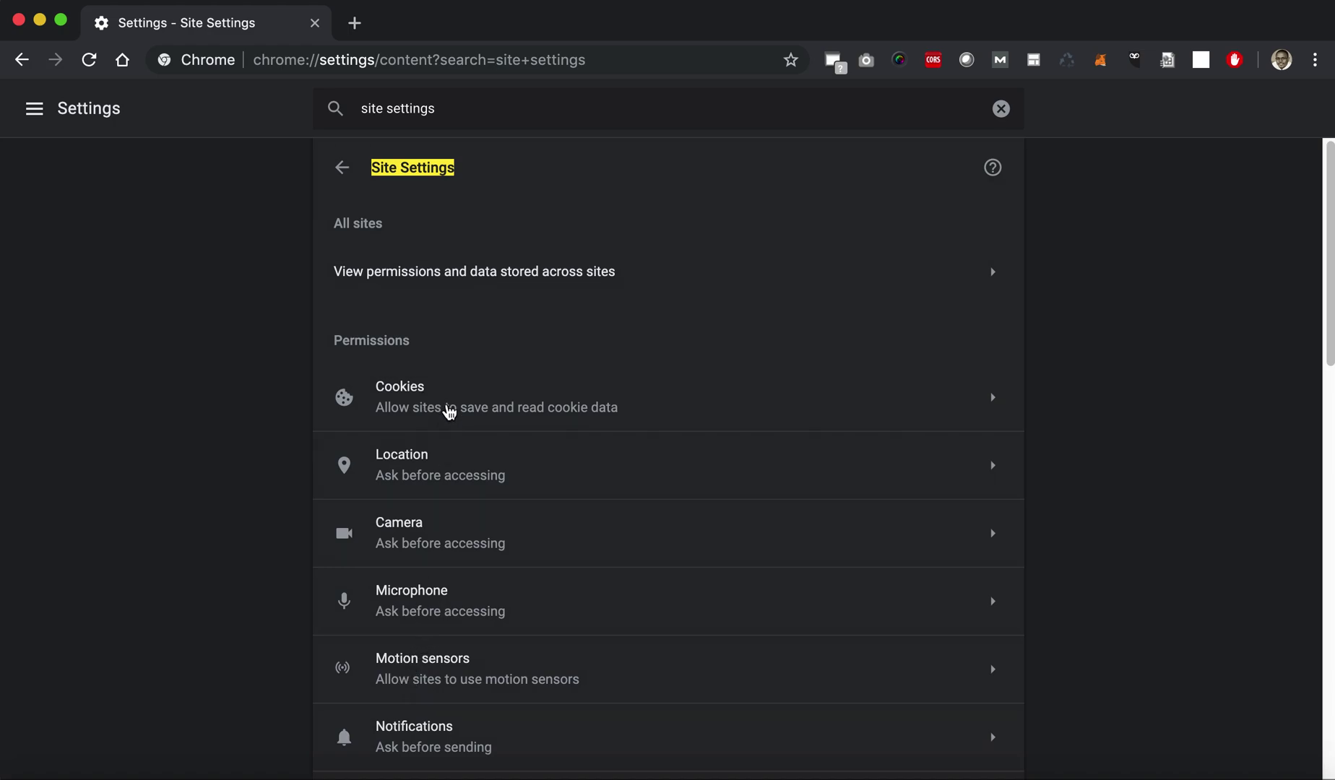
left_click(453, 413)
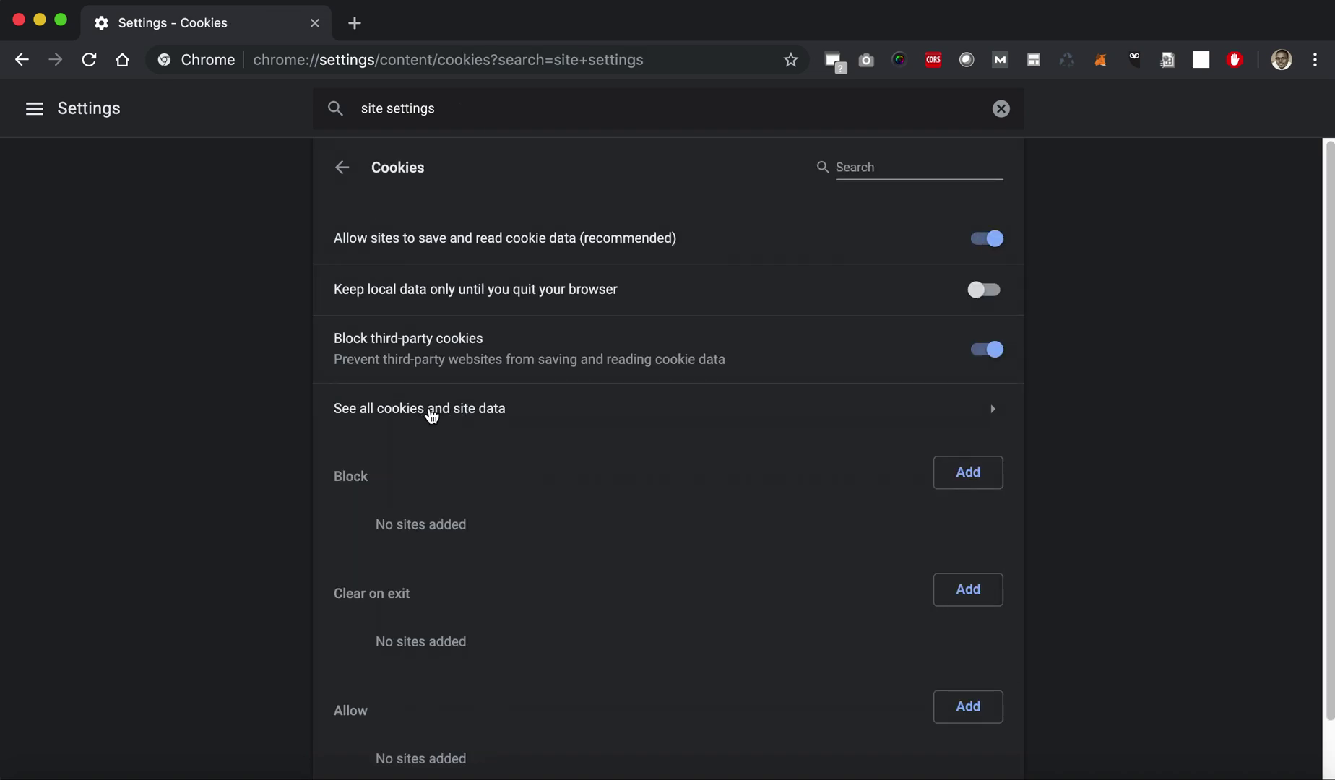
left_click(421, 413)
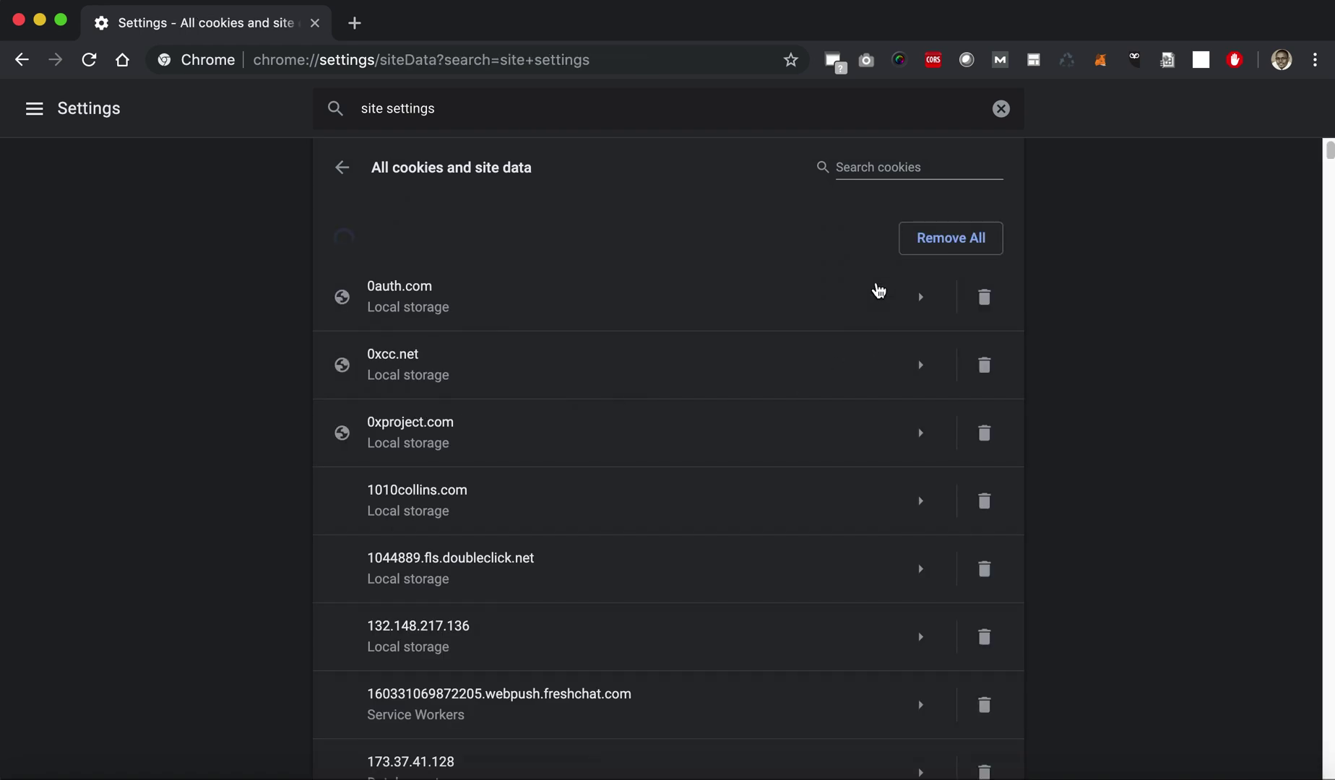
Step: Filter cookies to godaddy, request Remove All Shown, then cancel the Clear site data prompt
left_click(887, 170)
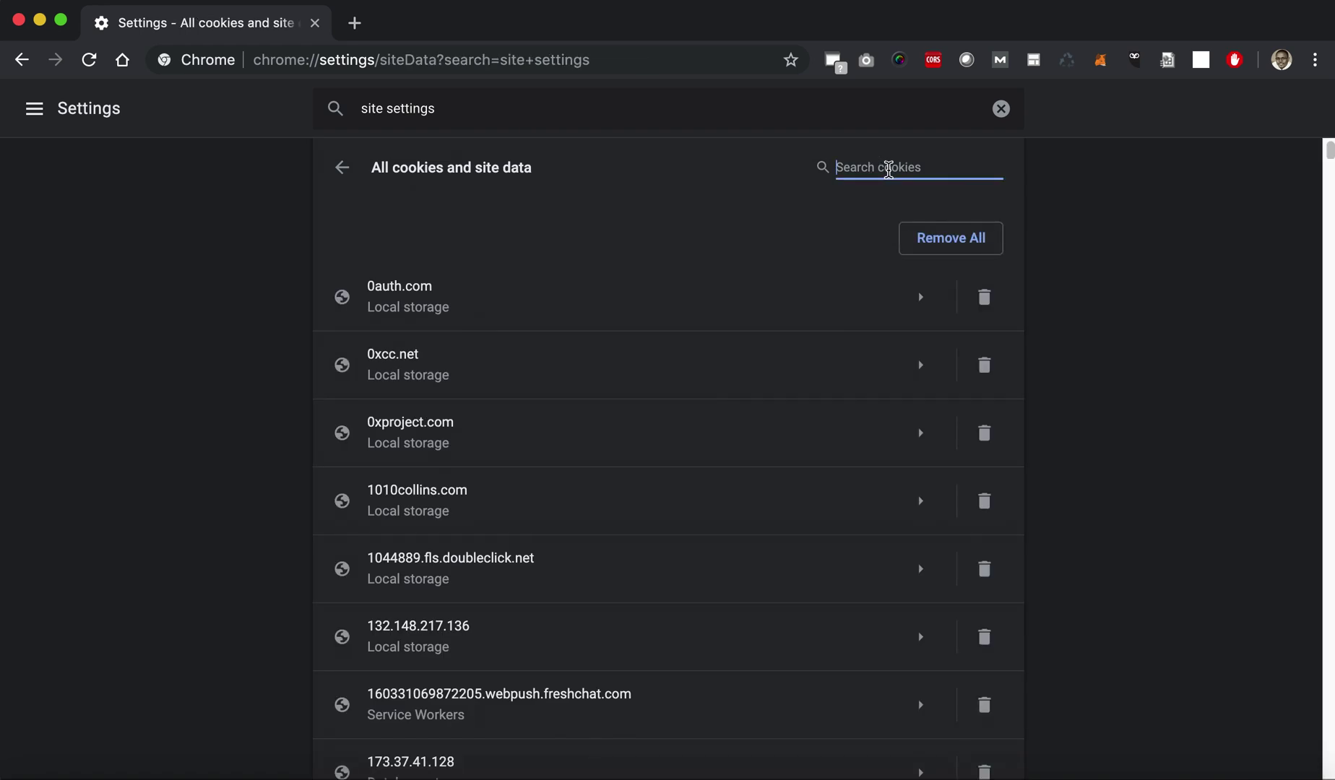
type("godaddy")
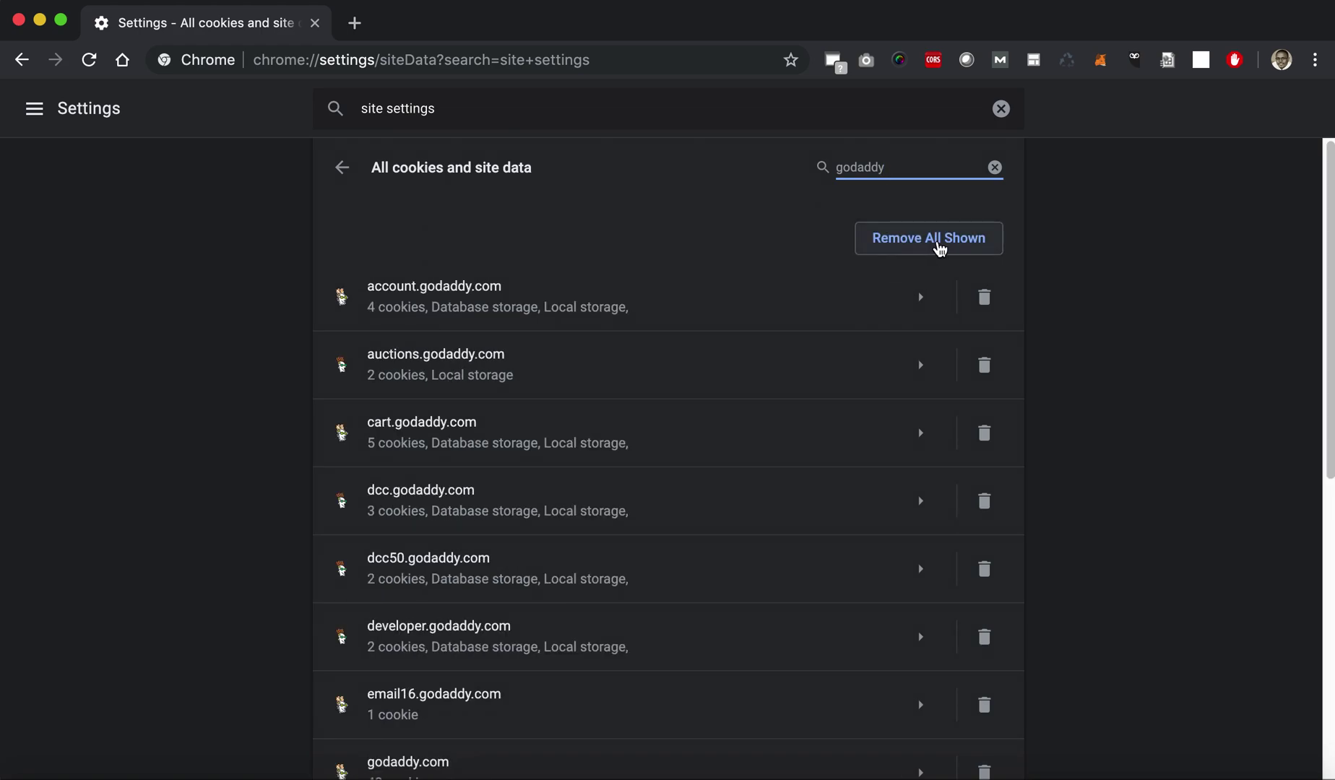
left_click(938, 243)
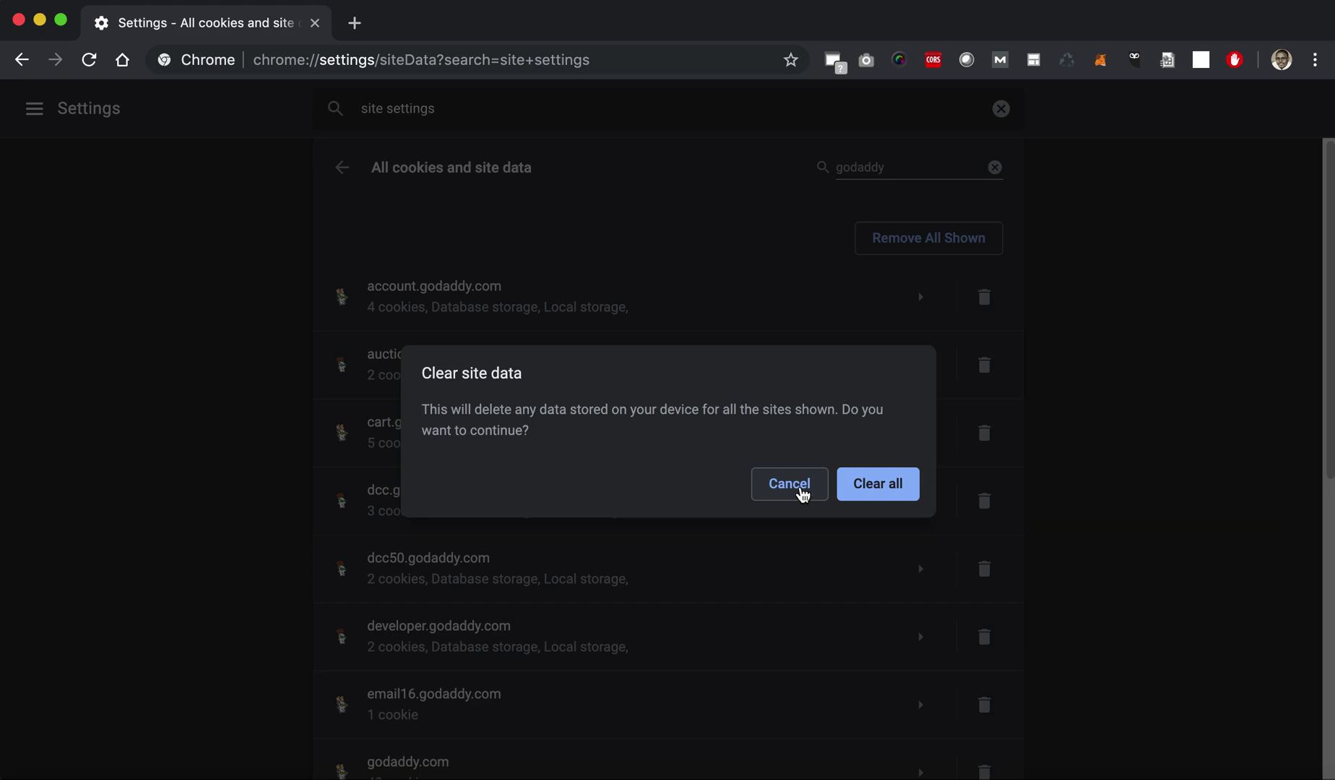
left_click(791, 484)
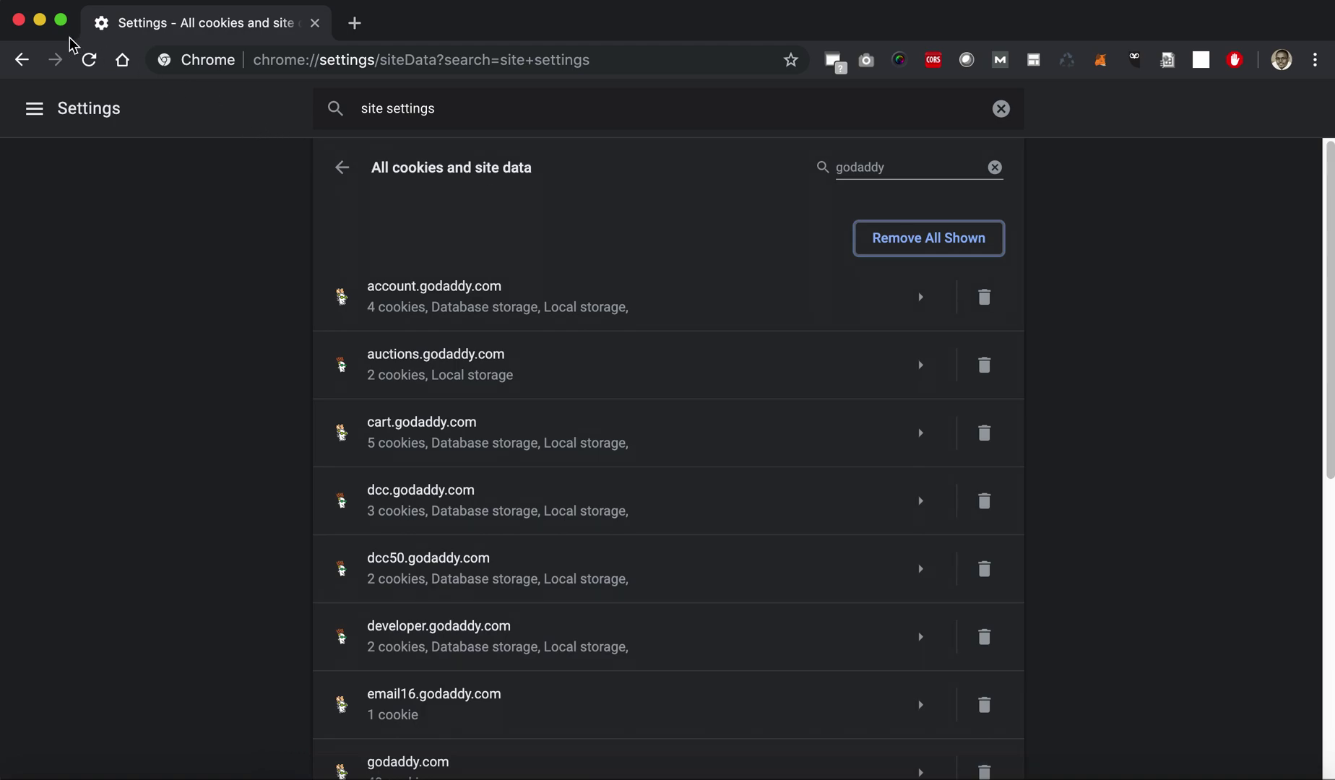
Step: Close the Chrome settings window
left_click(19, 22)
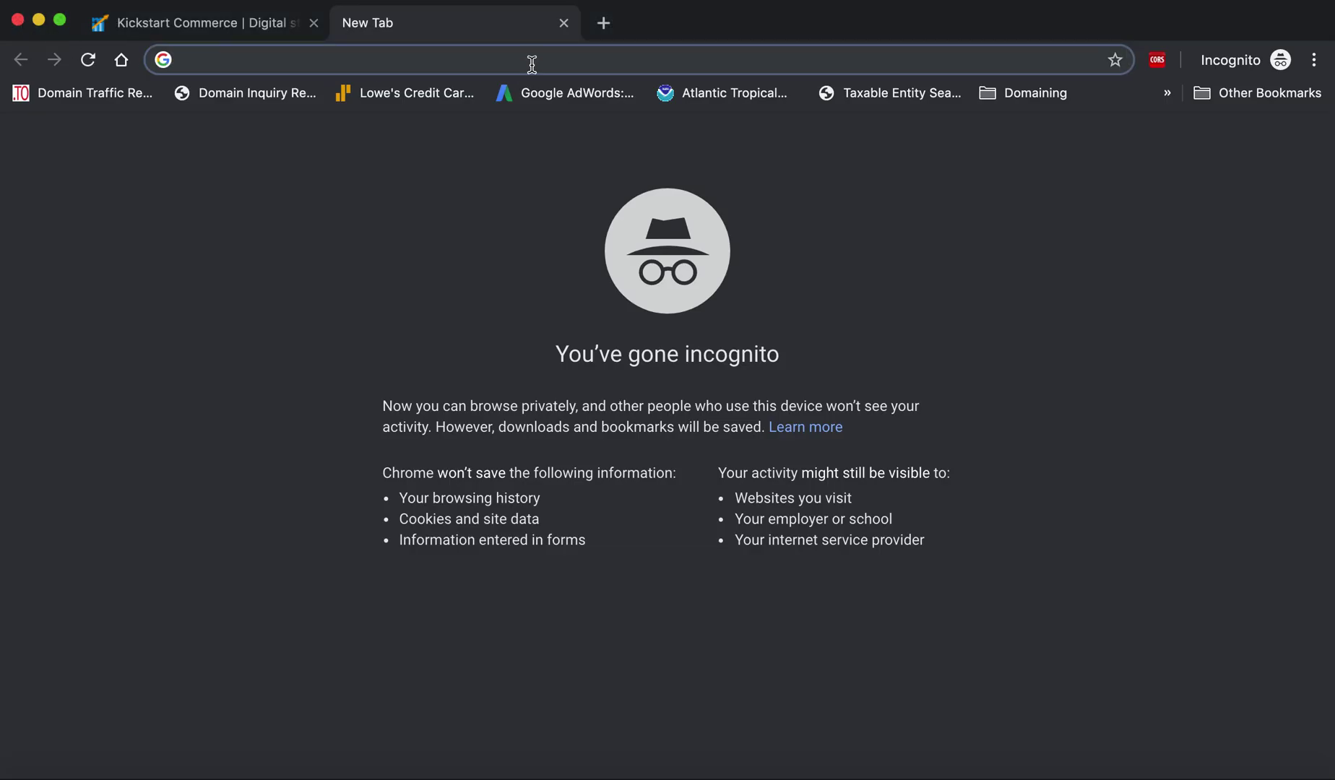
Step: Close the empty new tab and dismiss the Kickstart Commerce subscribe popup
left_click(564, 24)
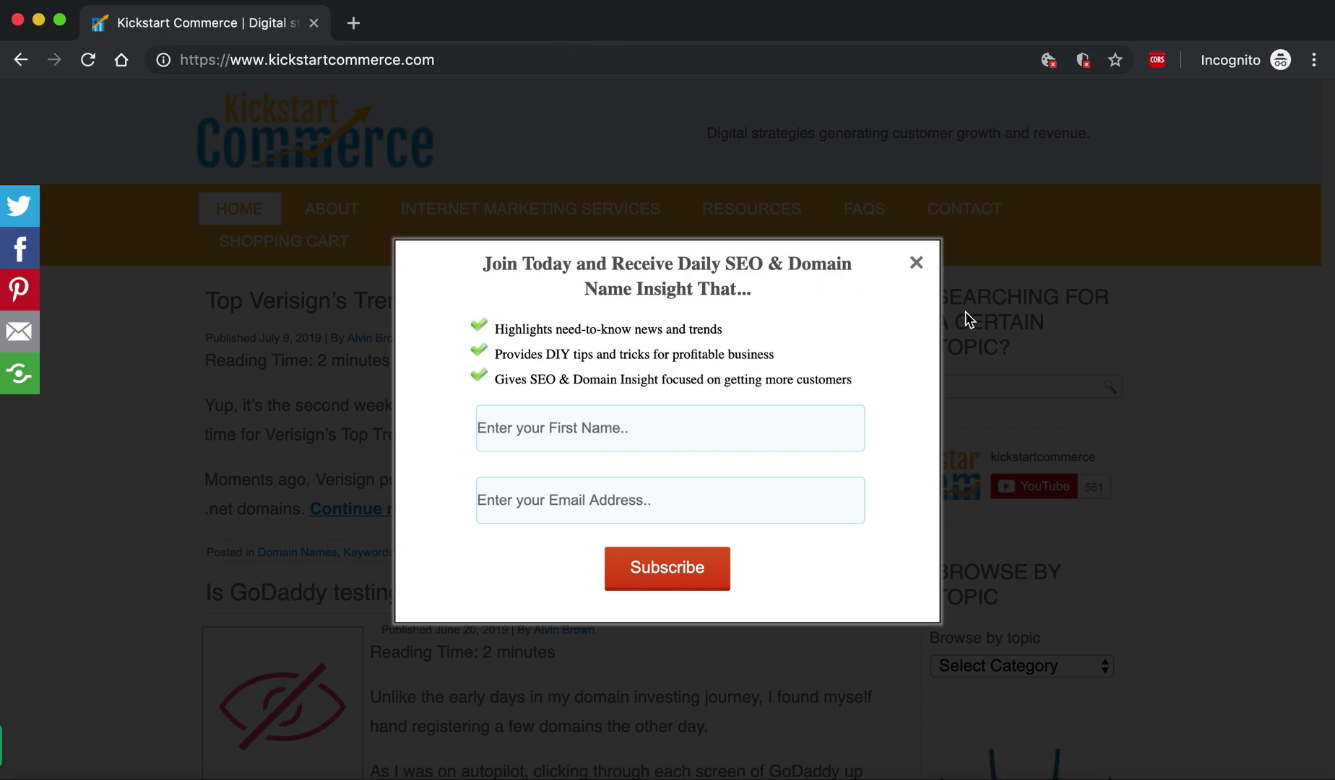
left_click(918, 264)
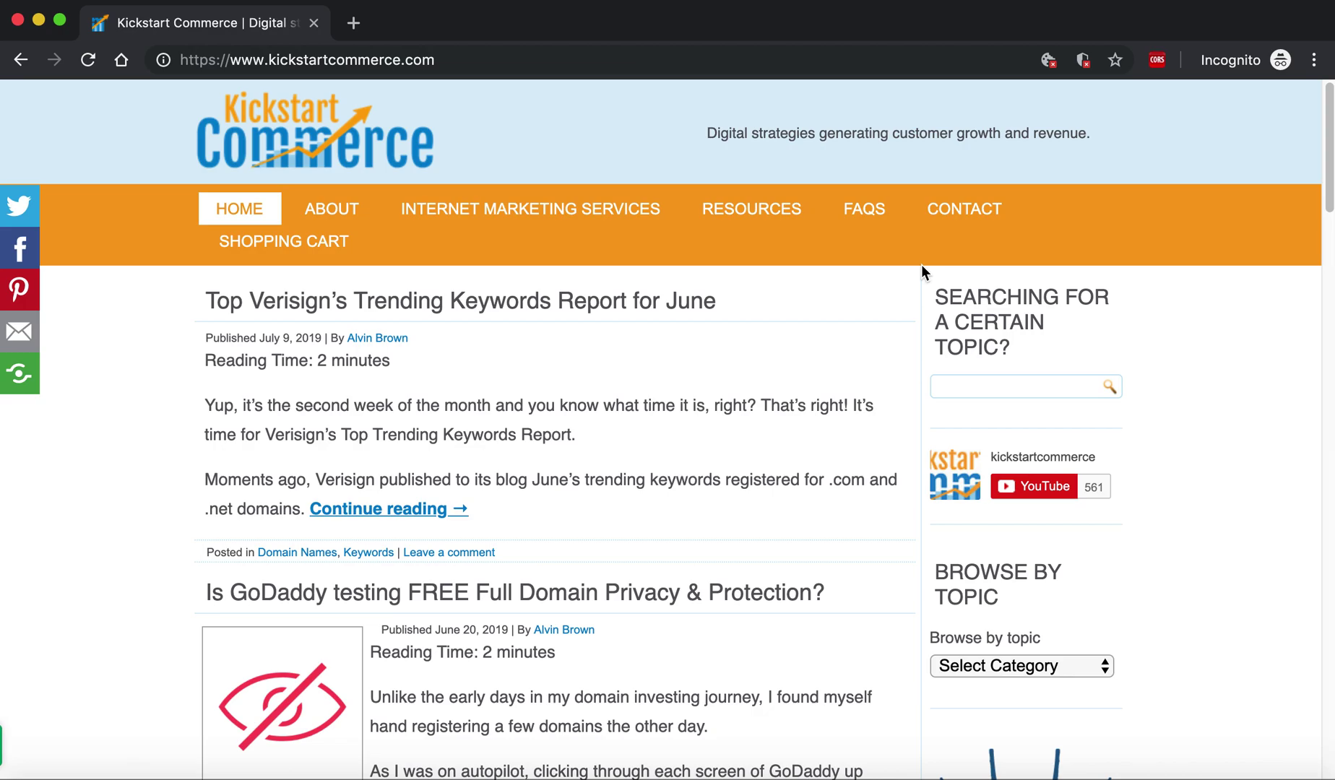
scroll(1014, 483, "down", 5)
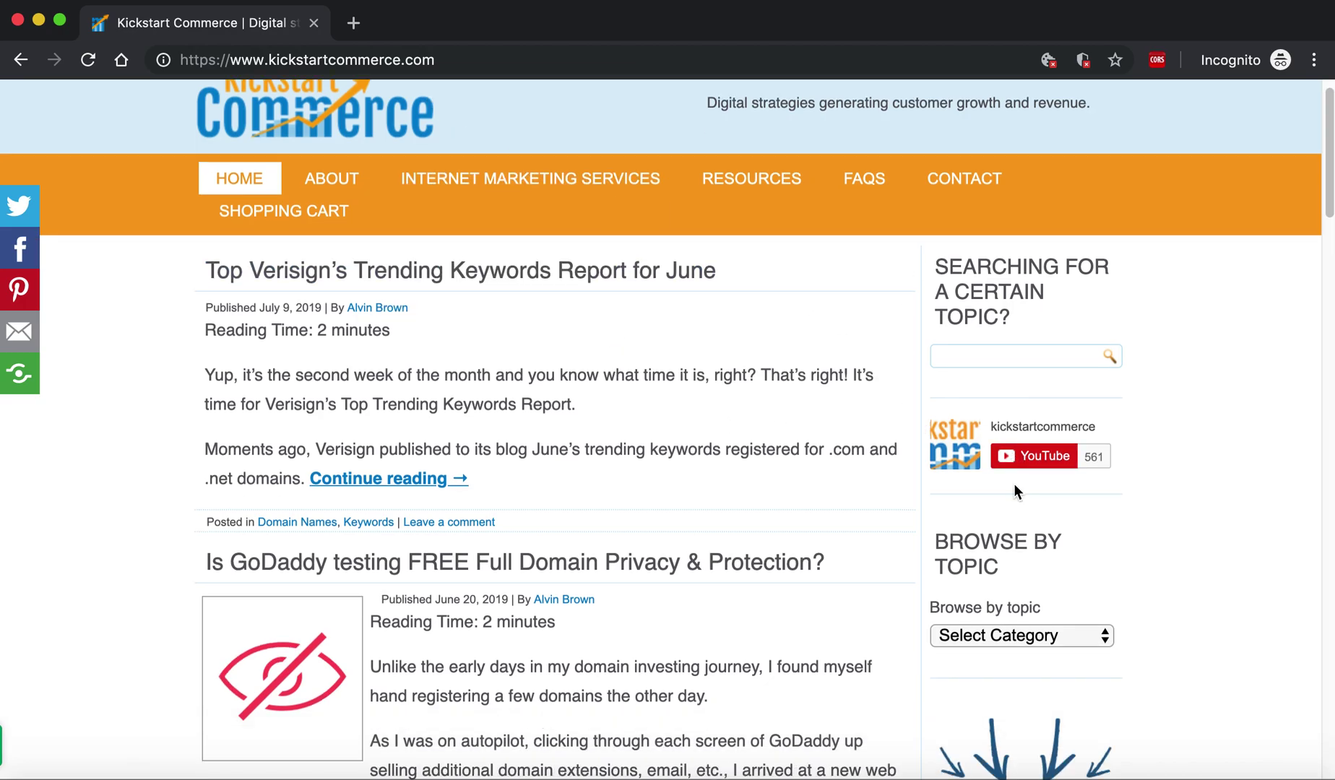
scroll(1014, 483, "down", 5)
scroll(1014, 483, "down", 5)
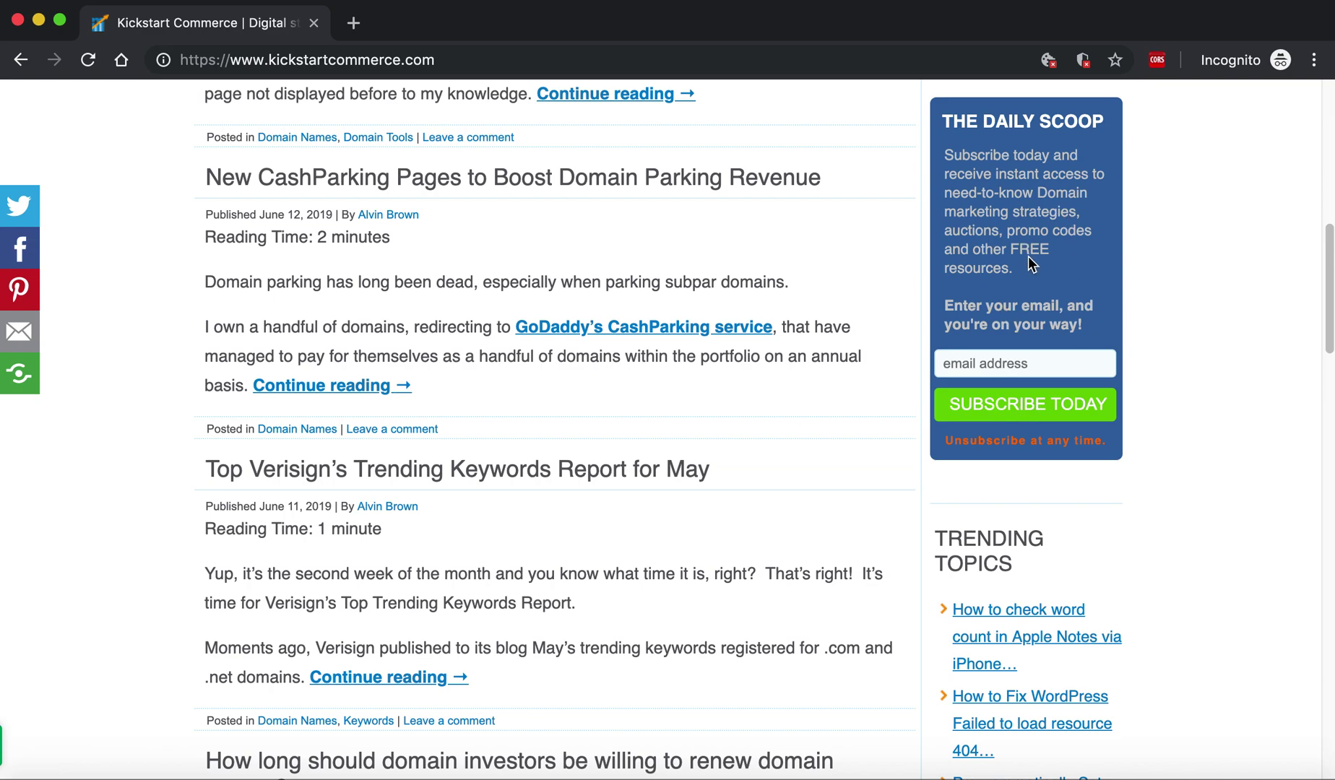